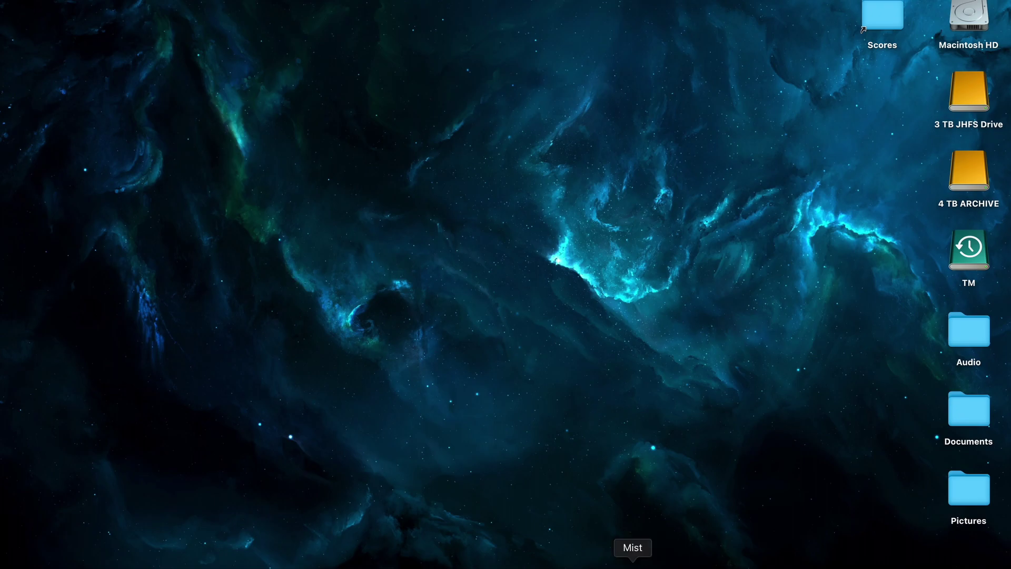
Launch Mist from the Dock to show its installer list with Sonoma and Ventura builds.
click(633, 564)
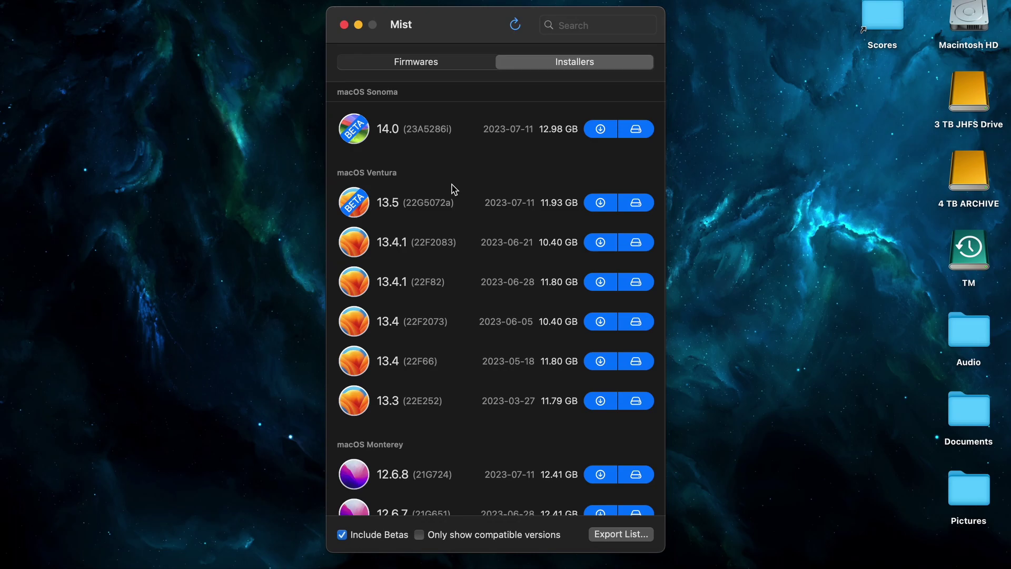
Scroll the installer list down to Lion, then back to Catalina, Mojave and High Sierra.
scroll(472, 264, down, 2)
scroll(474, 266, down, 6)
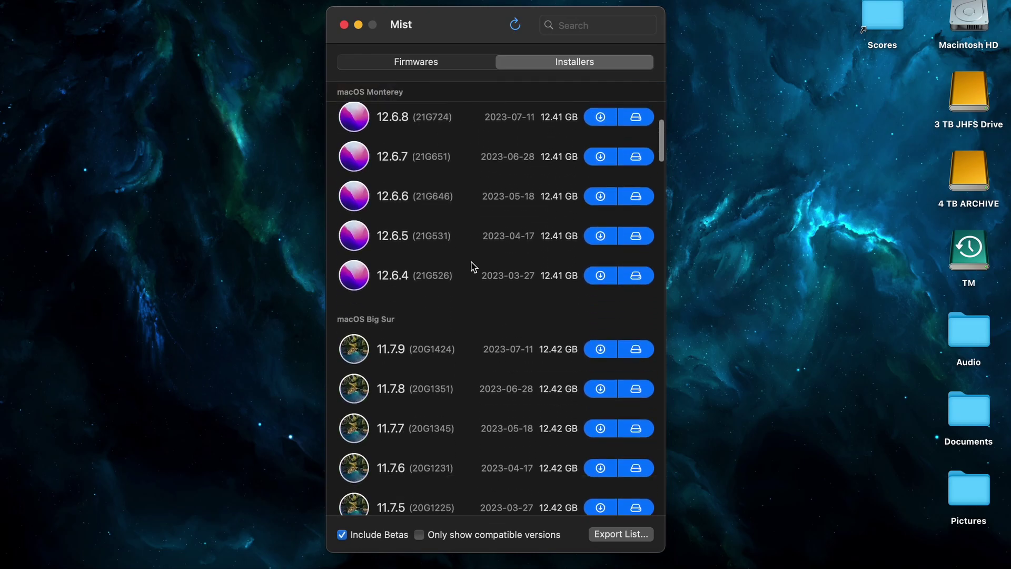
scroll(474, 266, down, 10)
scroll(473, 266, down, 10)
scroll(474, 265, down, 3)
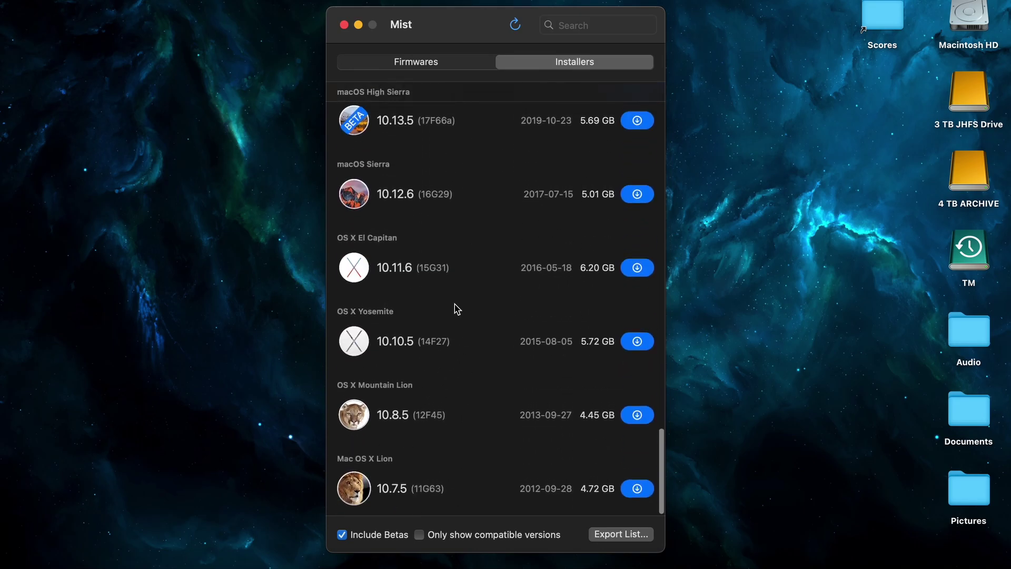
scroll(457, 309, up, 5)
scroll(457, 309, up, 3)
scroll(456, 308, down, 3)
scroll(456, 308, down, 5)
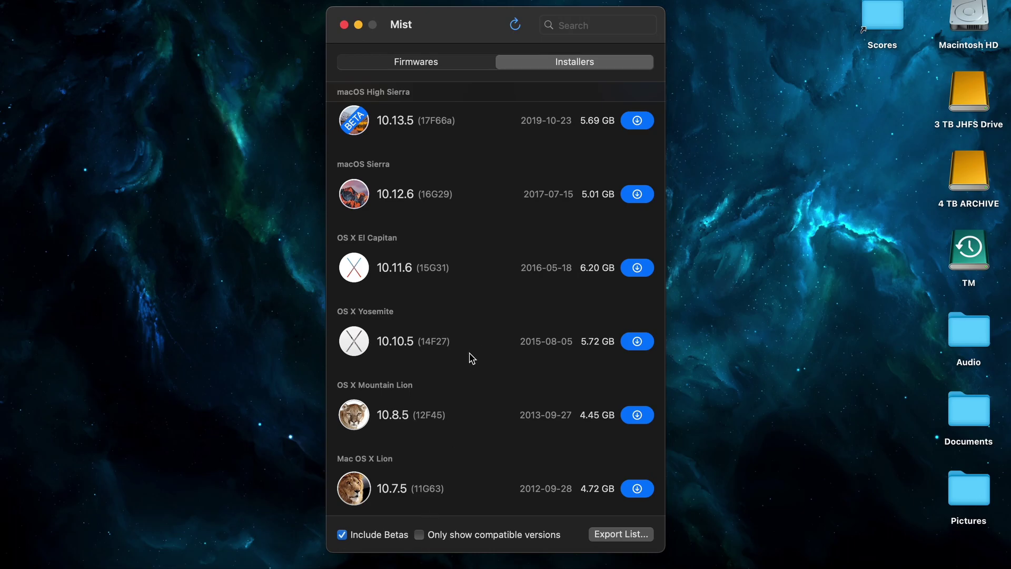
scroll(472, 358, up, 4)
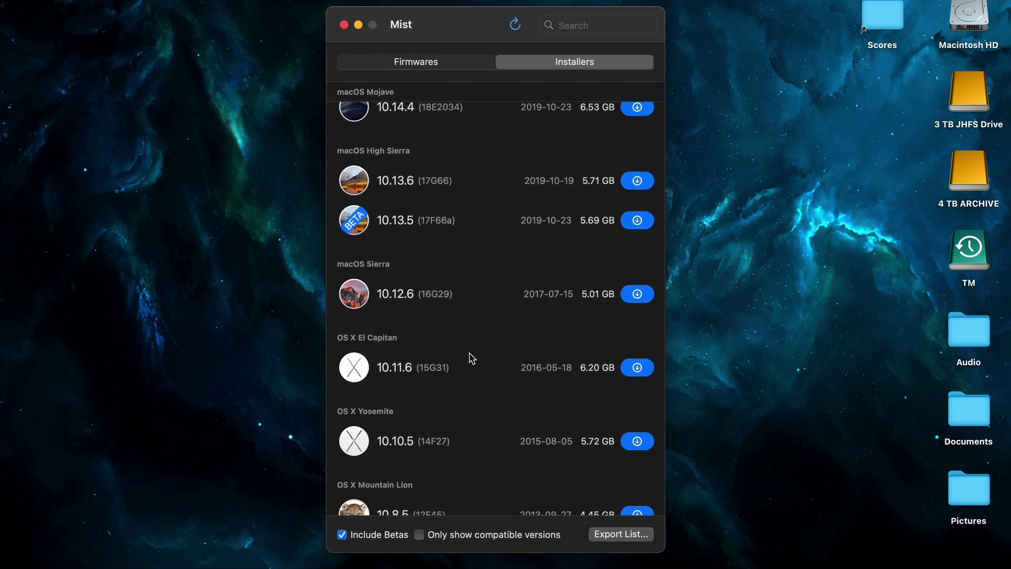
scroll(472, 358, up, 3)
scroll(468, 255, up, 2)
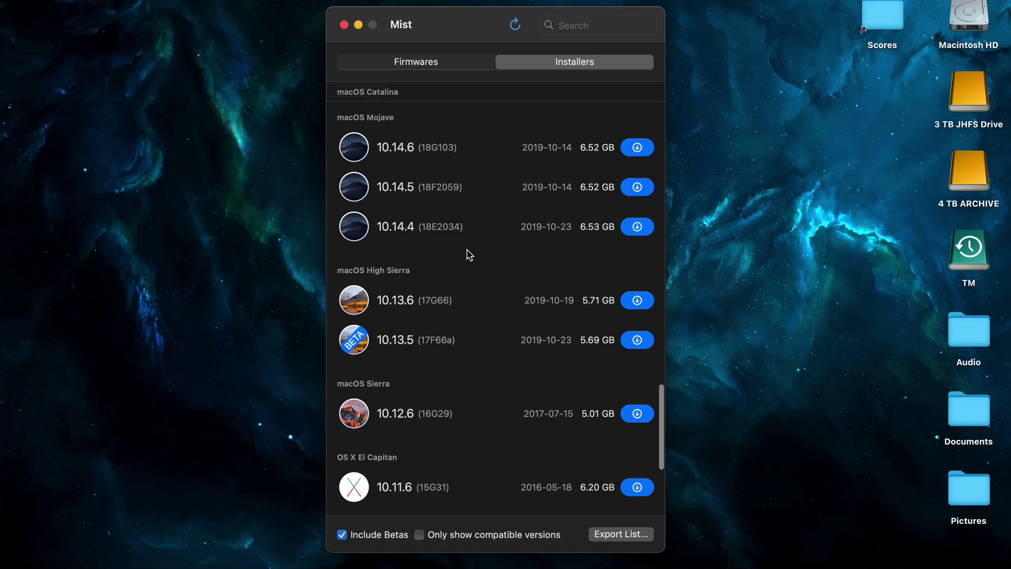
scroll(468, 254, up, 3)
scroll(469, 253, up, 2)
scroll(469, 254, up, 3)
scroll(469, 253, up, 5)
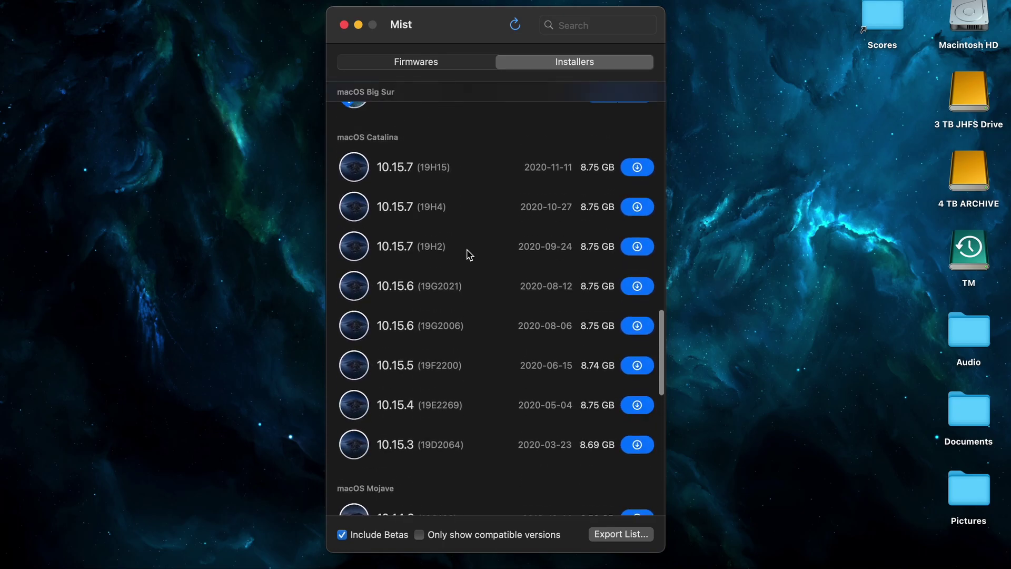
scroll(469, 255, up, 3)
scroll(467, 255, down, 2)
scroll(456, 315, down, 2)
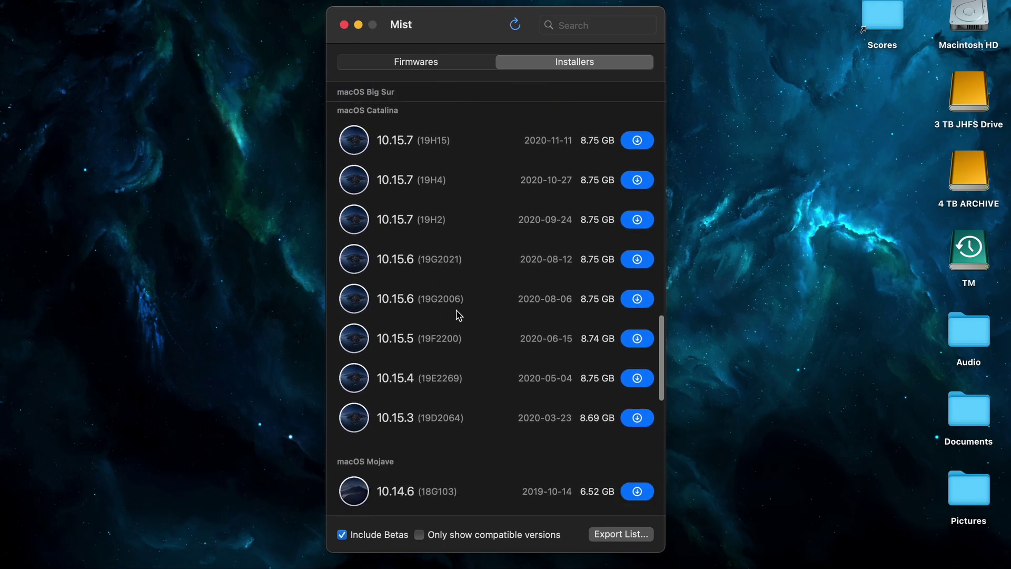
scroll(457, 314, down, 6)
scroll(456, 313, down, 4)
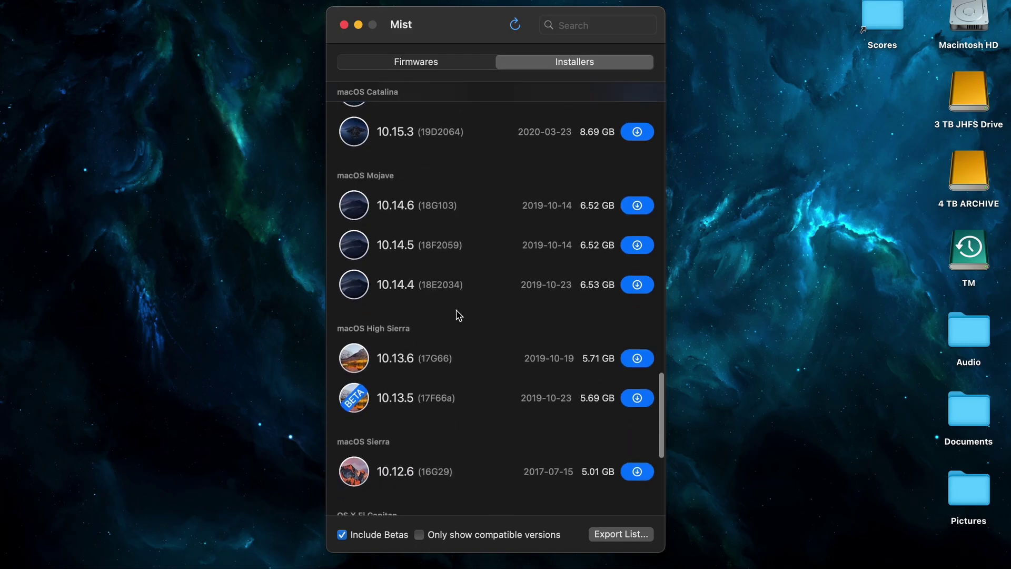
Export High Sierra 10.13.6 past the incompatibility alert, toggling the Disk Image and Package export types.
click(638, 359)
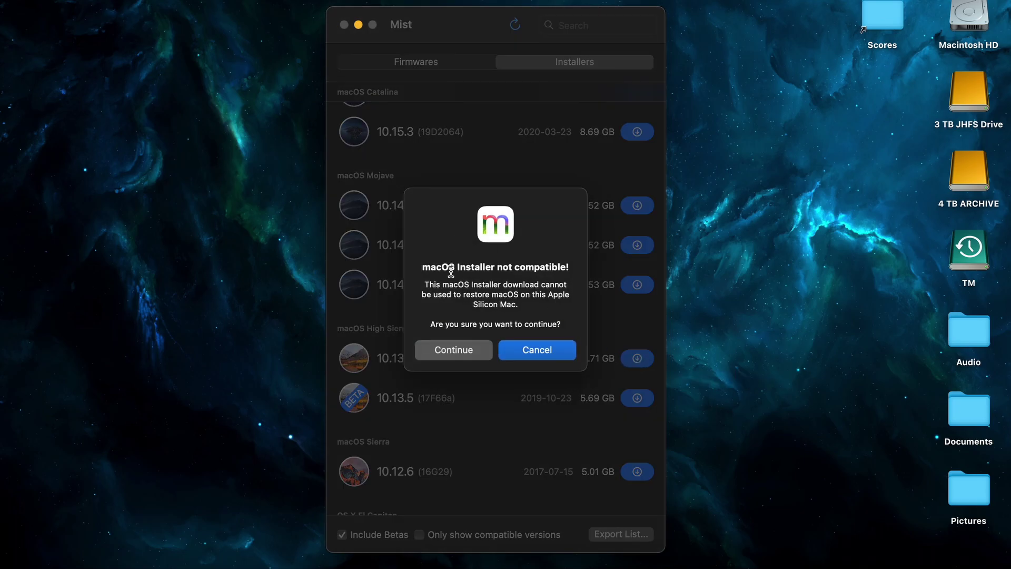
click(442, 357)
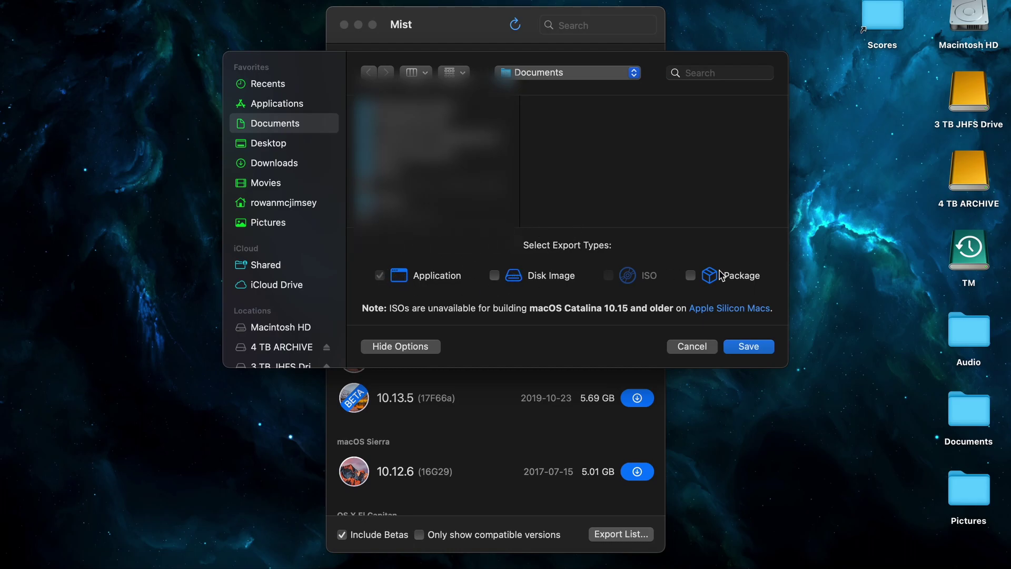
click(513, 275)
click(693, 276)
click(693, 278)
click(495, 275)
Cancel the High Sierra export save sheet and quit Mist from the menu bar.
click(692, 347)
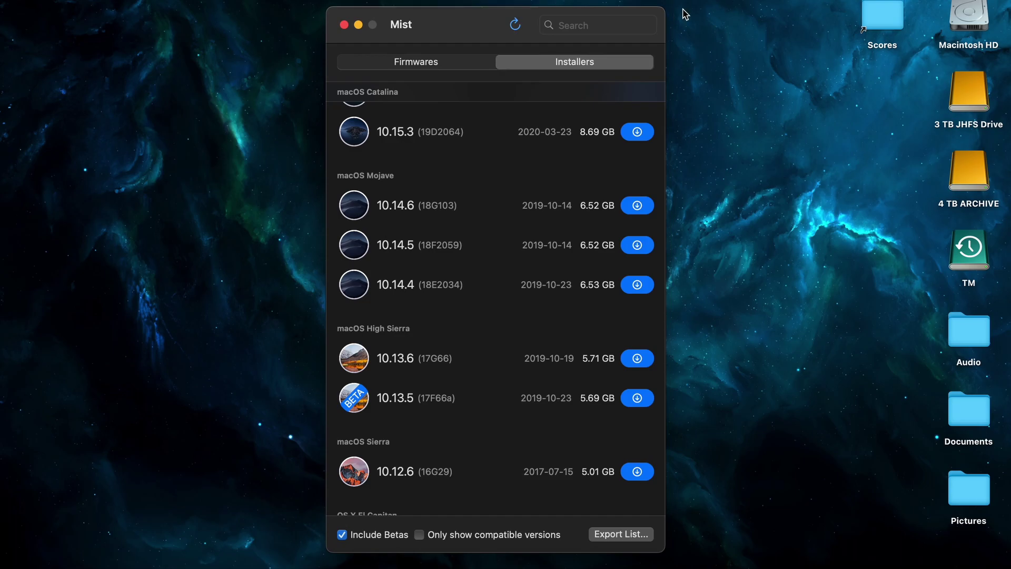
drag(453, 41, 453, 41)
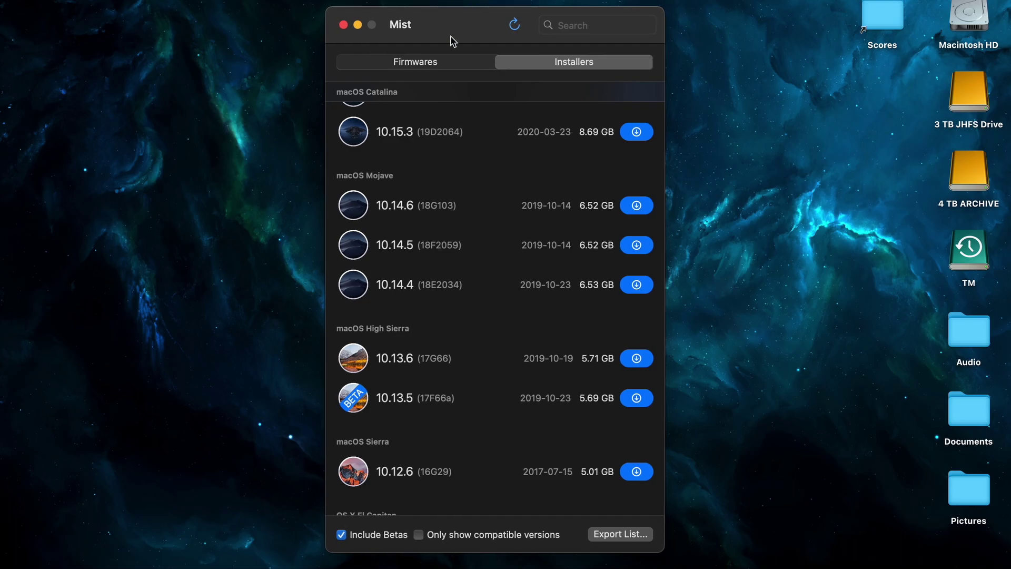
click(42, 1)
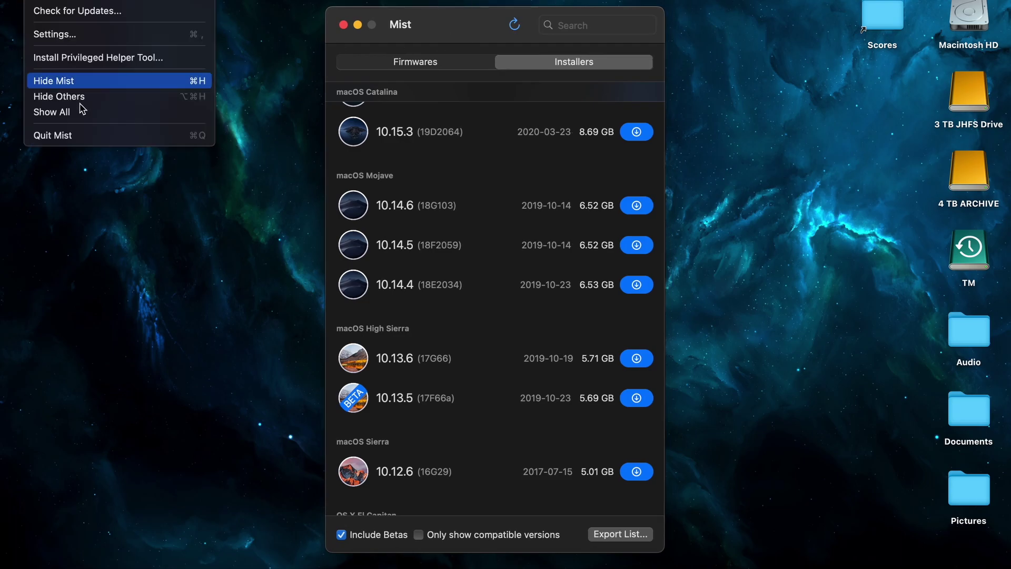
click(96, 136)
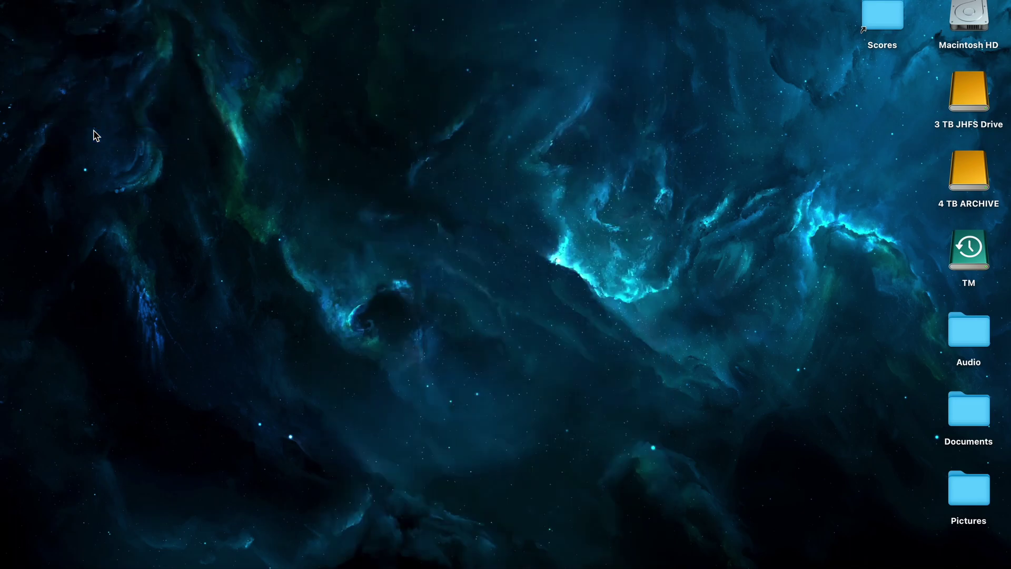